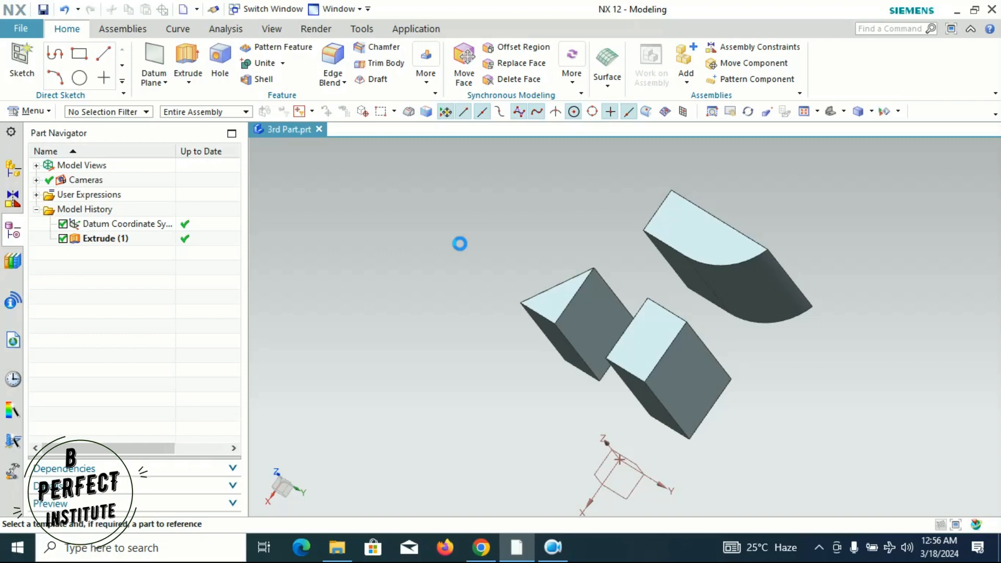
Step: Create a new part named "4 th part" from the millimetre Model template
type("4")
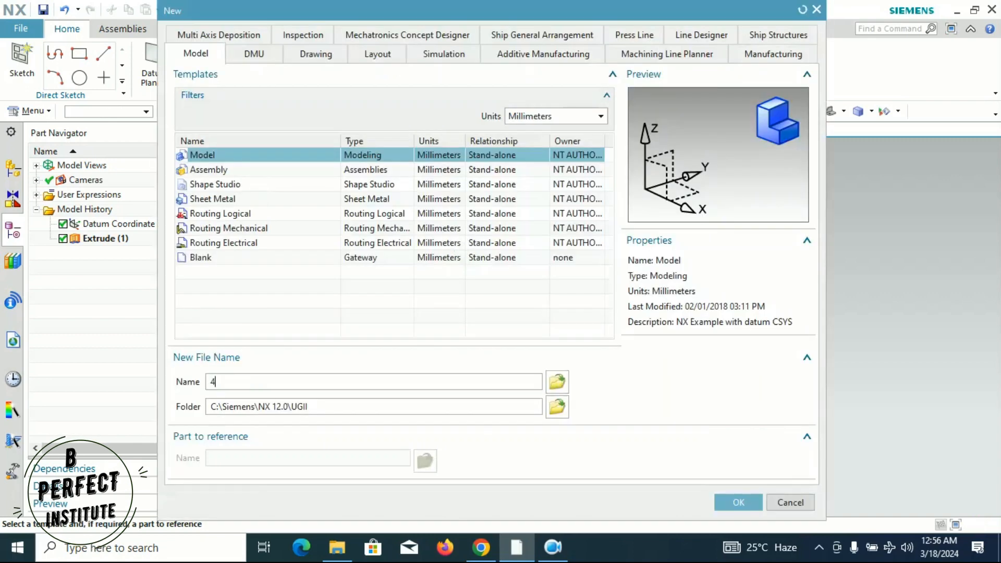
type(" th part")
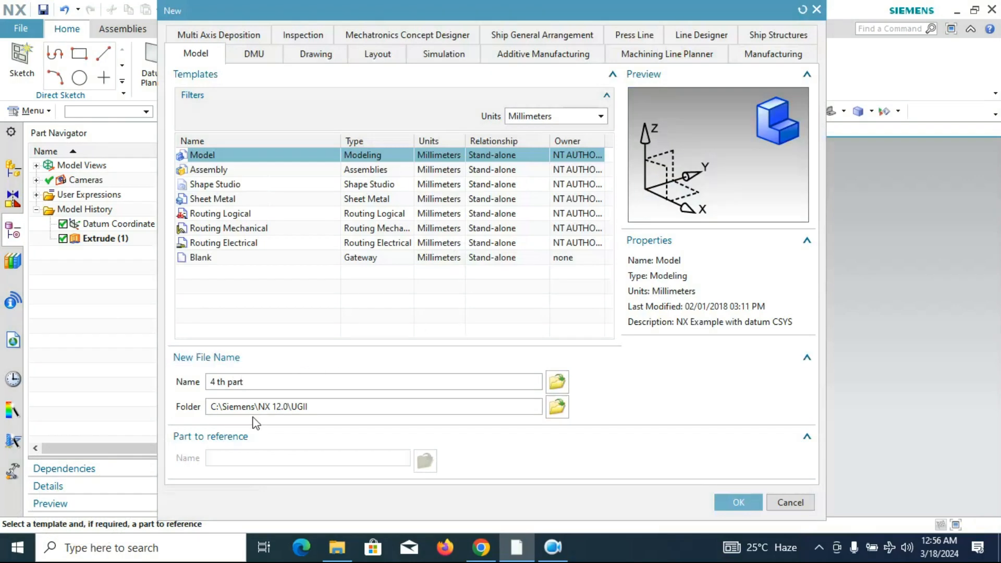
left_click(735, 502)
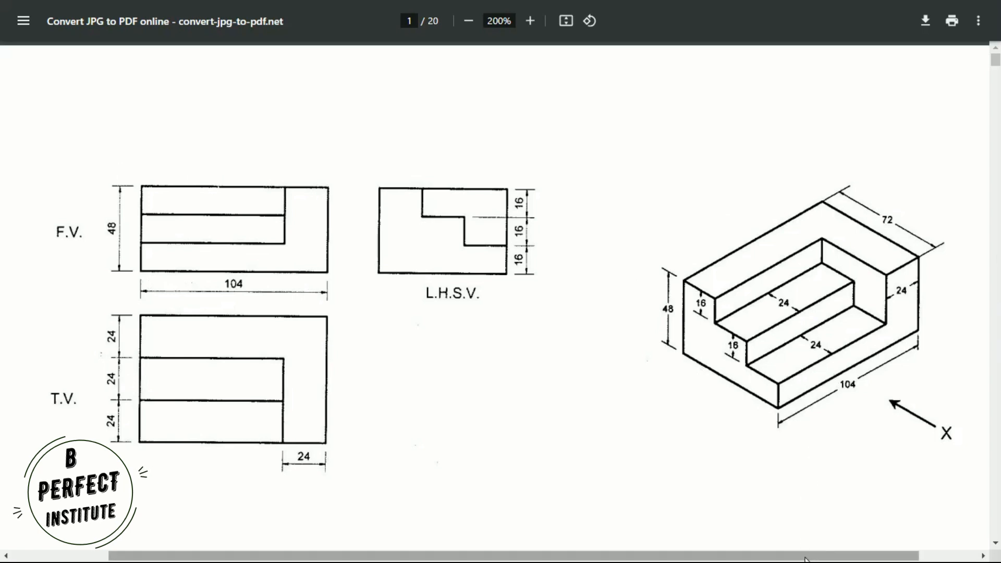
Step: Check the isometric view in the PDF drawing, and start an extrude section sketch on the XY plane in NX
left_click_drag(806, 558, 863, 559)
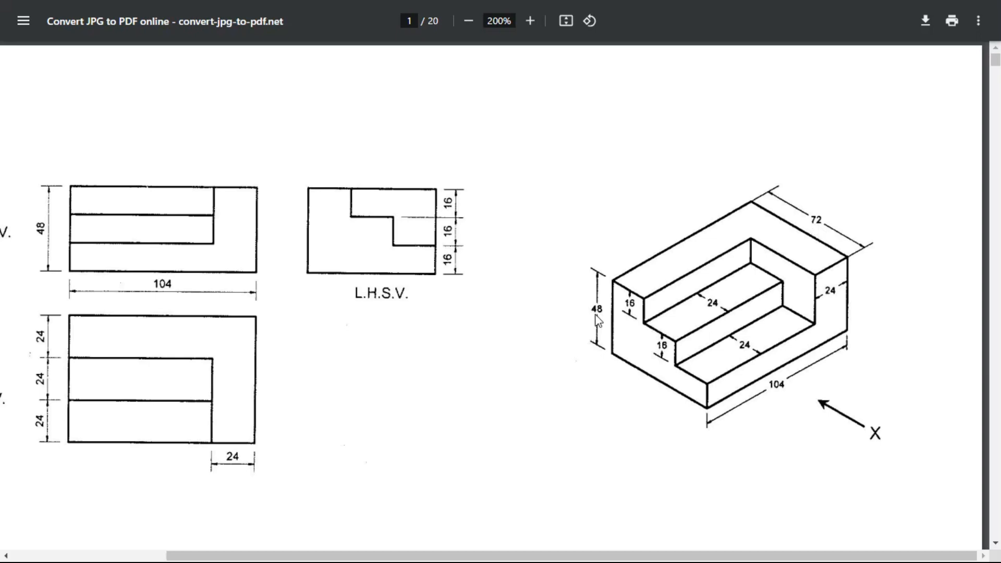
key("alt+Tab")
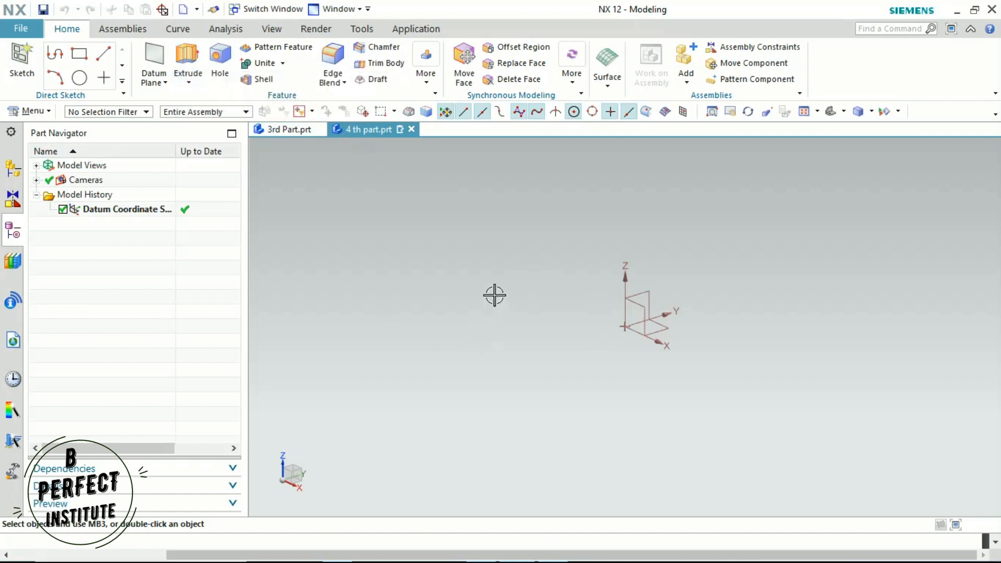
key("x")
left_click(663, 329)
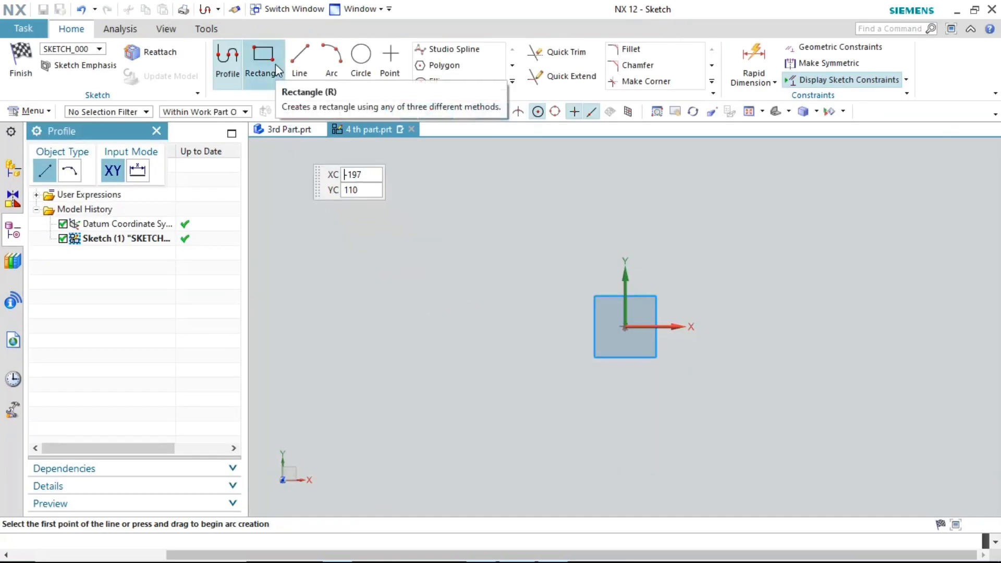
Step: Sketch a rectangle 104 mm wide and 72 mm high from the sketch origin and finish the sketch
left_click(264, 62)
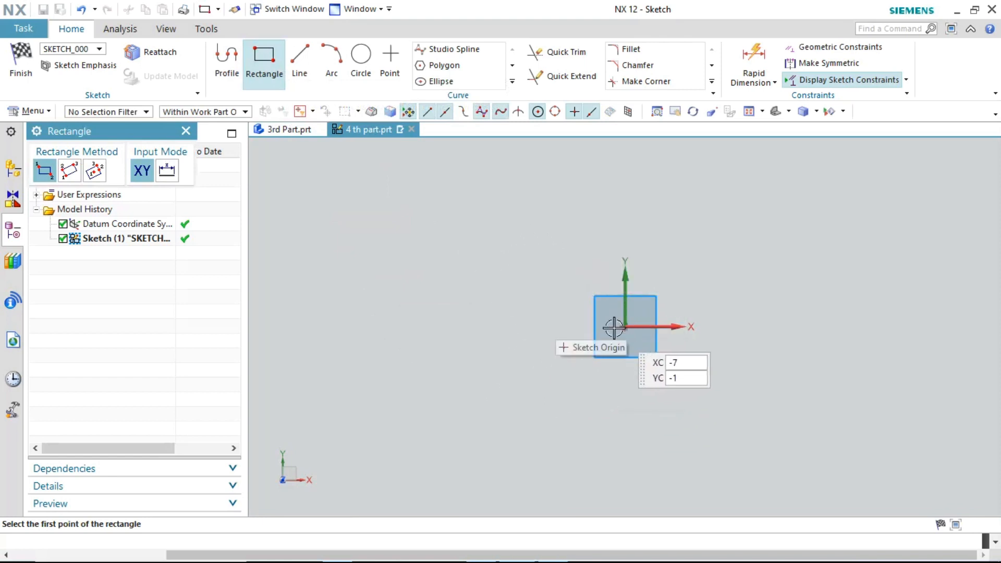
left_click(625, 326)
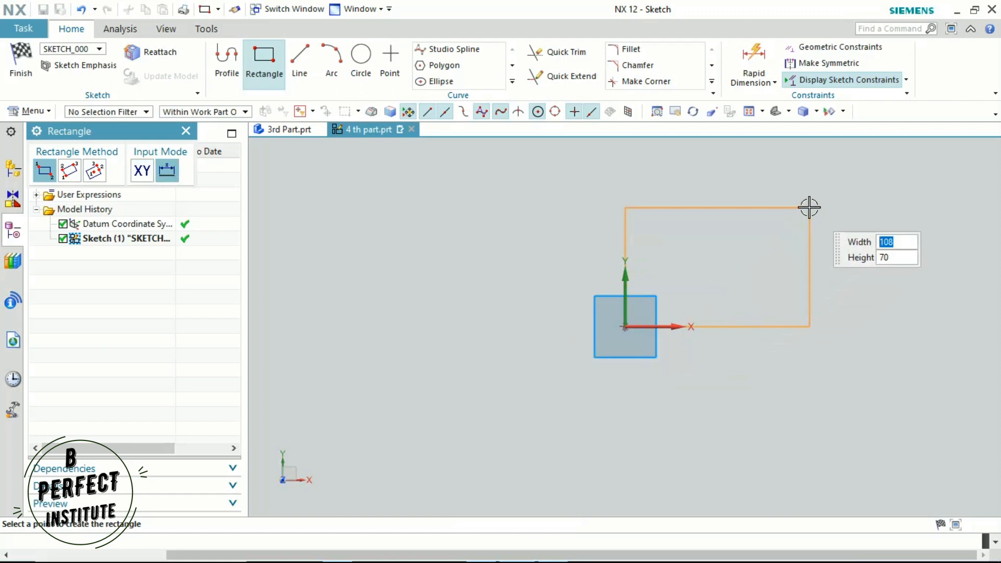
type("104")
key("Tab")
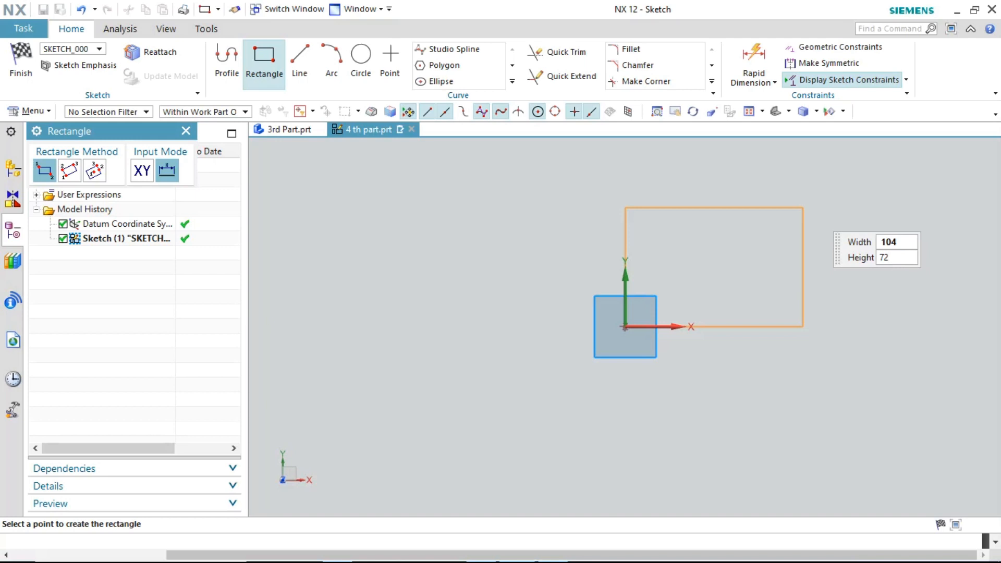
key("Tab")
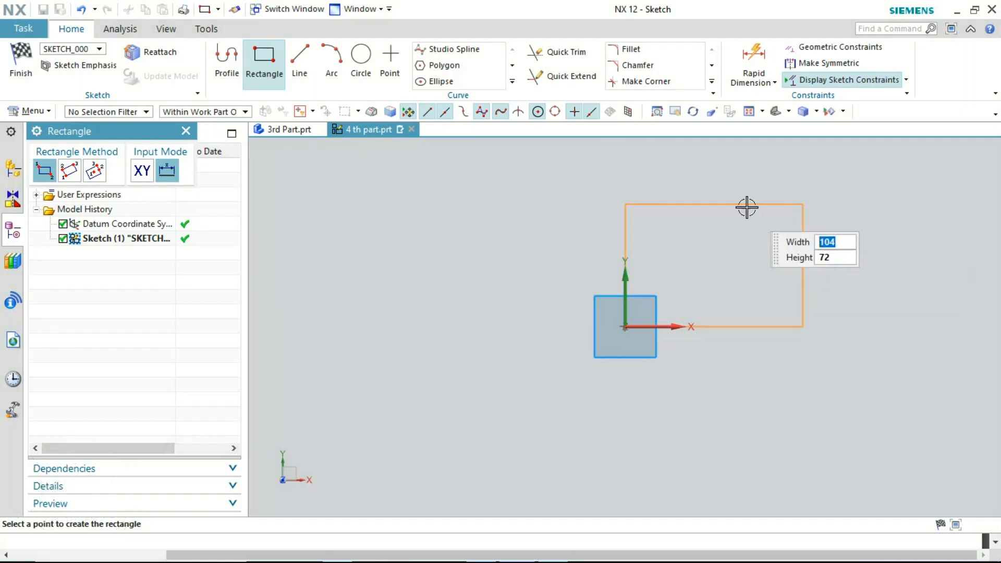
left_click(849, 193)
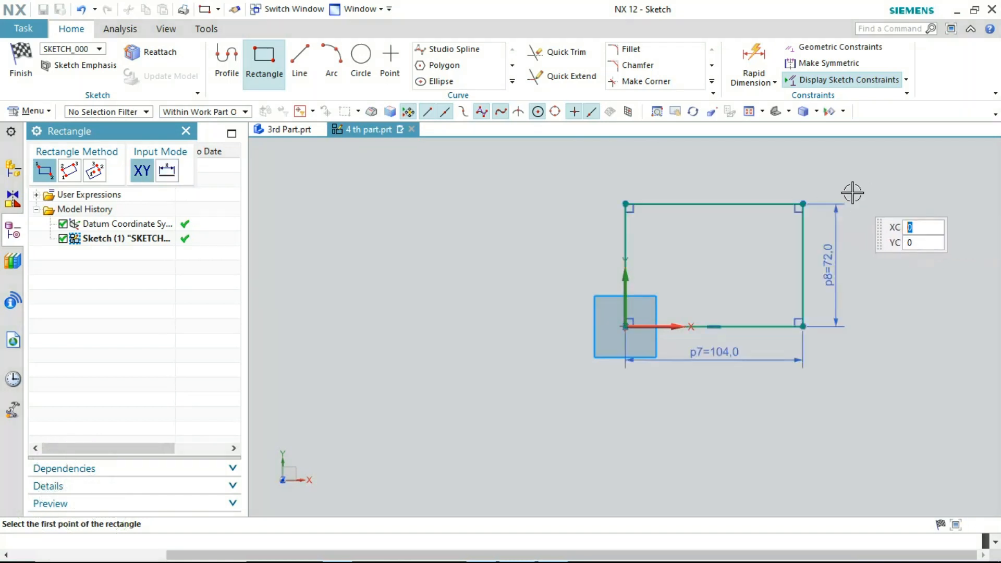
scroll(849, 250, "up", 4)
scroll(794, 293, "down", 3)
scroll(632, 419, "up", 3)
scroll(641, 415, "down", 3)
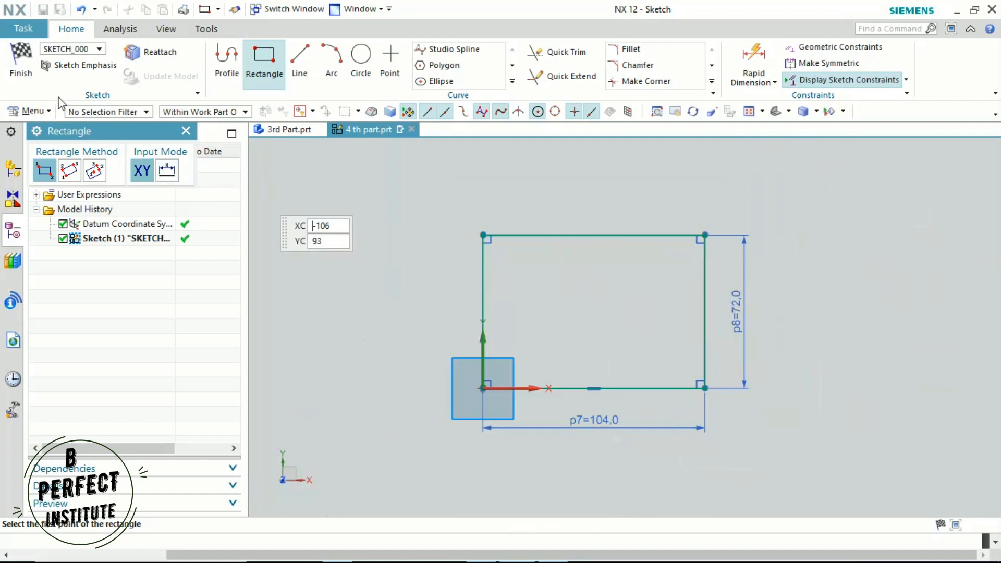
left_click(27, 69)
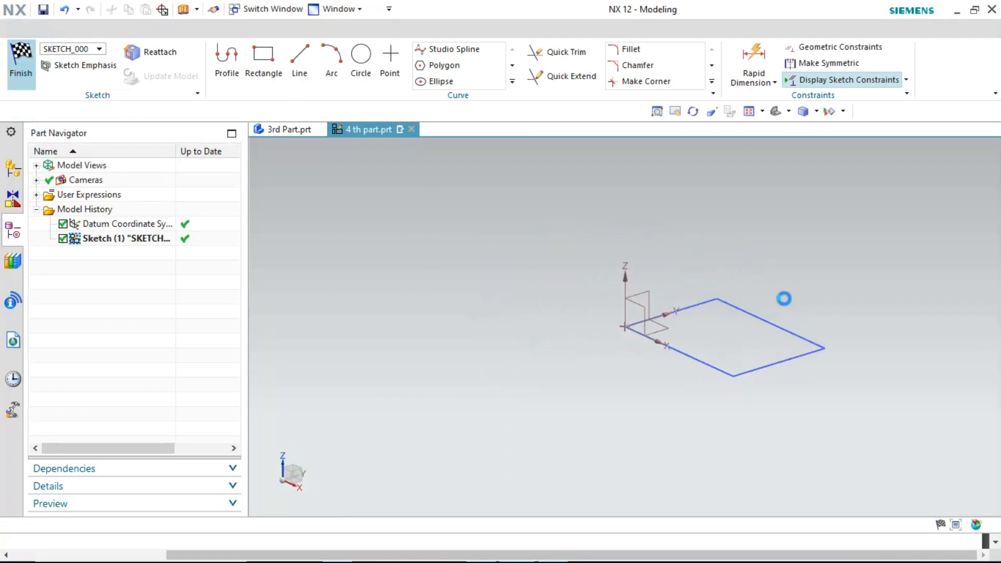
Step: Extrude the rectangle 48 mm upward into a solid block, checking the height against the drawing
key("x")
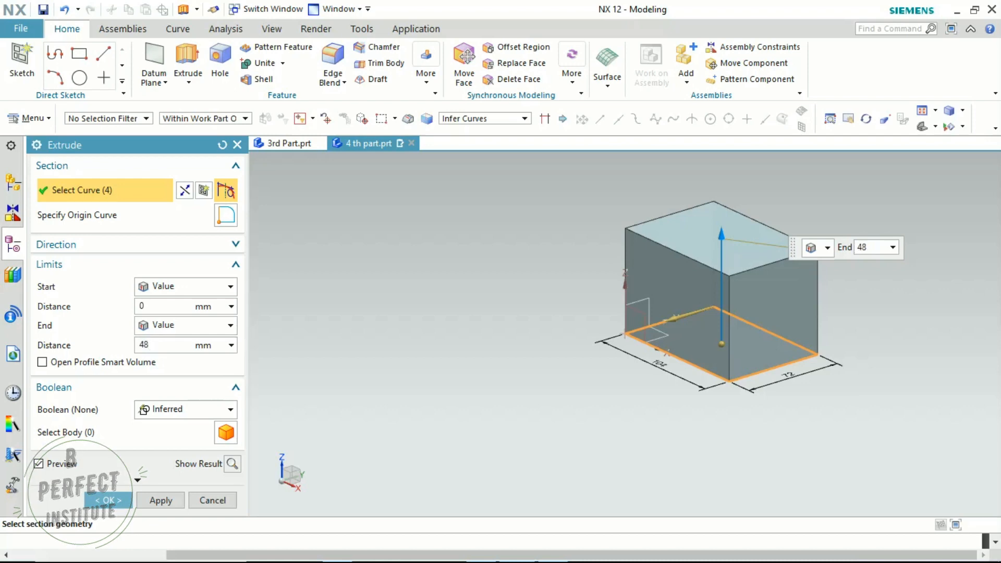
key("alt+Tab")
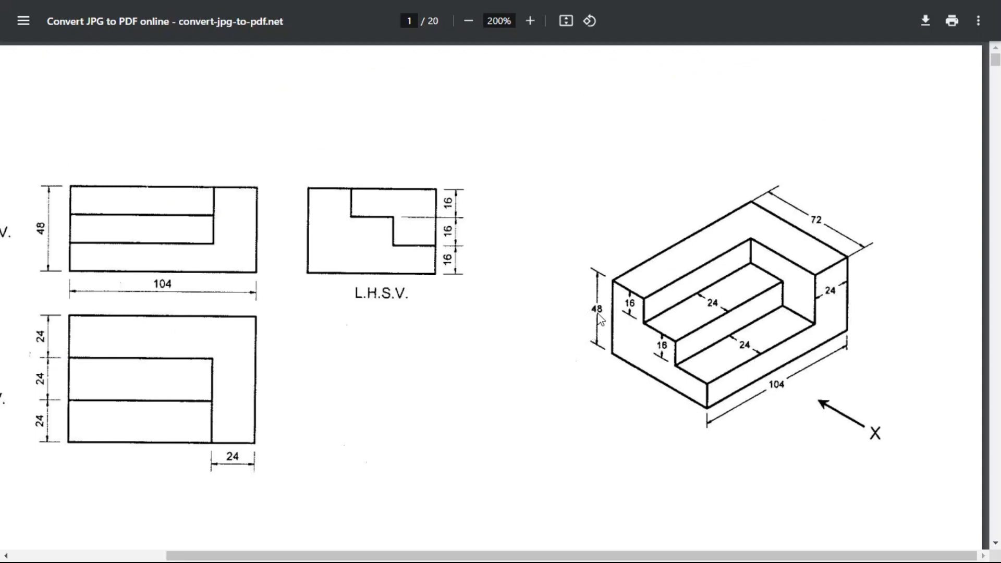
key("alt+Tab")
mouse_move(598, 318)
middle_mouse_down()
mouse_move(706, 268)
mouse_move(657, 212)
mouse_move(518, 214)
mouse_move(529, 173)
mouse_move(576, 165)
mouse_move(567, 230)
mouse_move(579, 237)
middle_mouse_up()
middle_click_drag(726, 297, 667, 271)
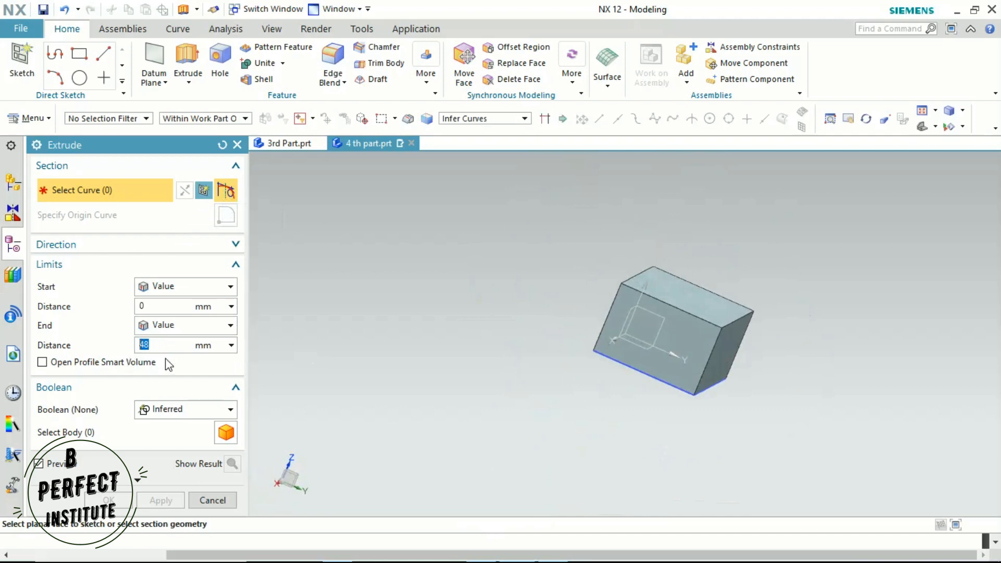
Step: Start a new extrude section sketch on the block's 72 × 48 mm end face on the +X side
left_click(174, 344)
middle_click_drag(792, 415, 791, 377)
key("alt+Tab")
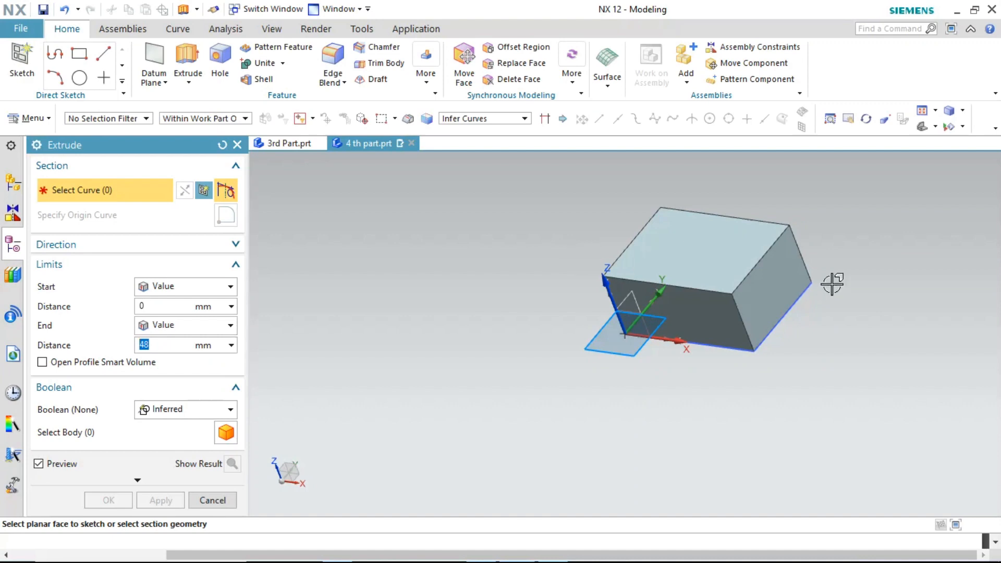
mouse_move(831, 281)
middle_mouse_down()
mouse_move(788, 306)
mouse_move(779, 290)
mouse_move(740, 286)
mouse_move(755, 259)
mouse_move(759, 269)
middle_mouse_up()
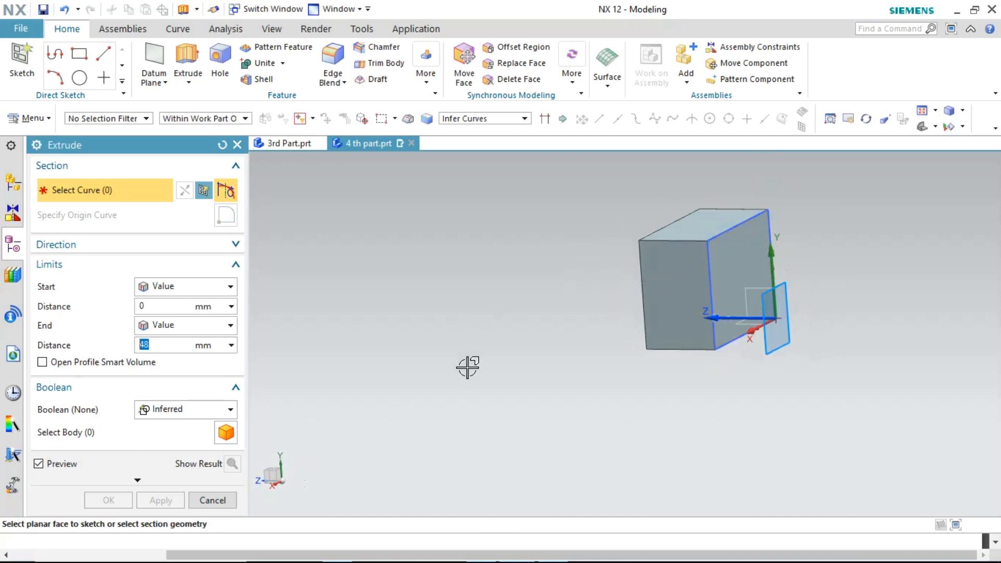
left_click(192, 60)
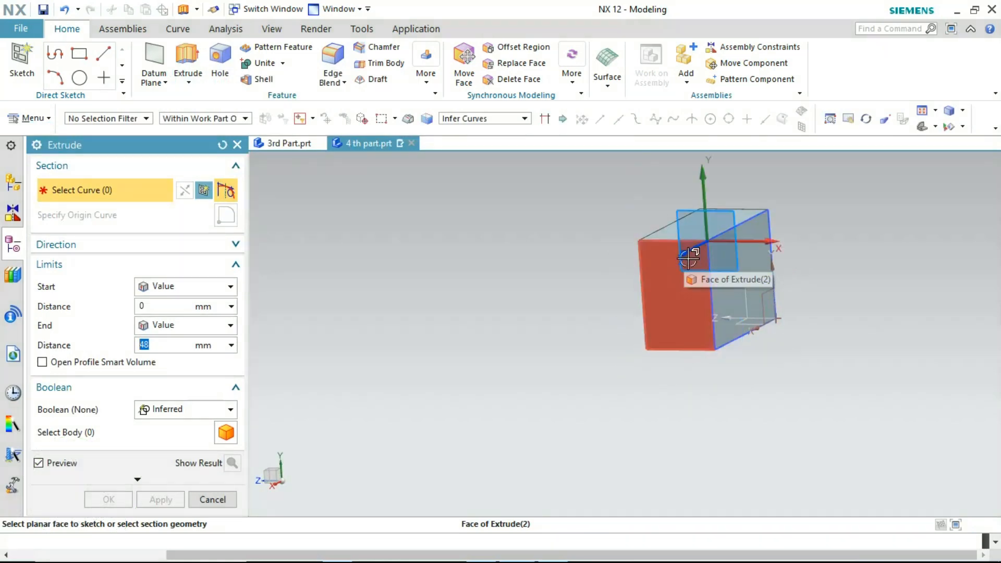
left_click(691, 335)
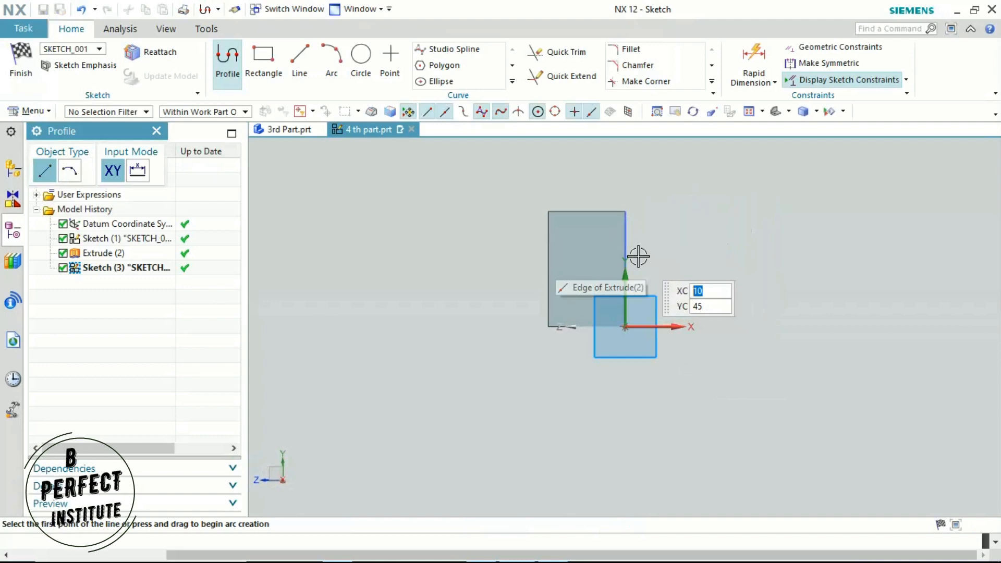
Step: From the sketch origin, draw a 24+24 mm profile line up along the face edge and a 16 mm horizontal line inward
scroll(593, 241, "down", 3)
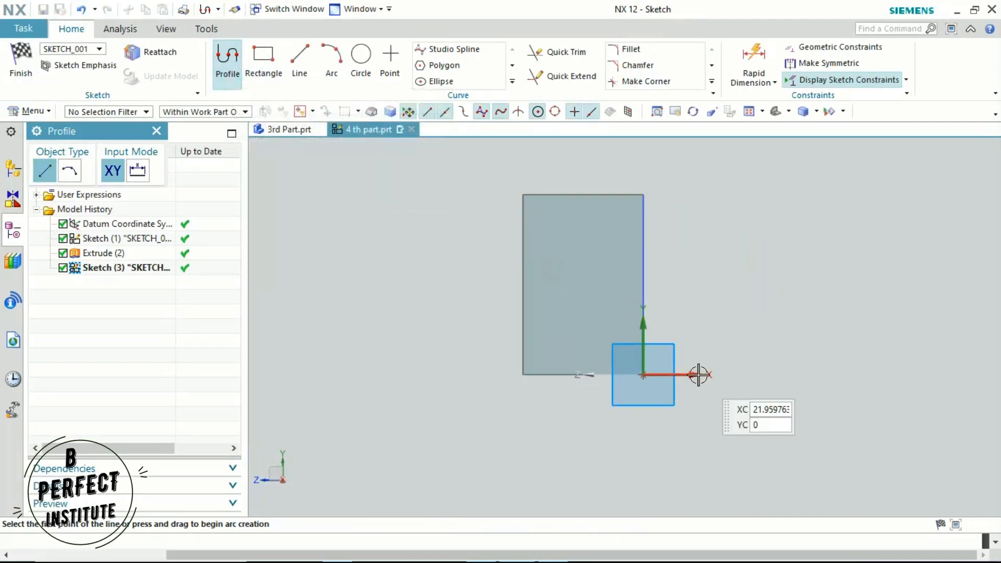
left_click(644, 373)
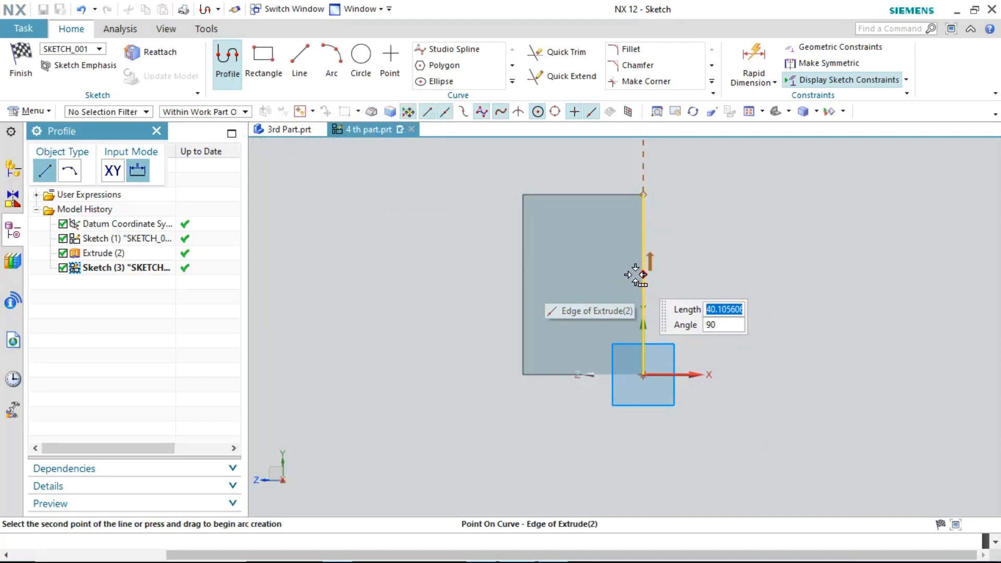
type("2")
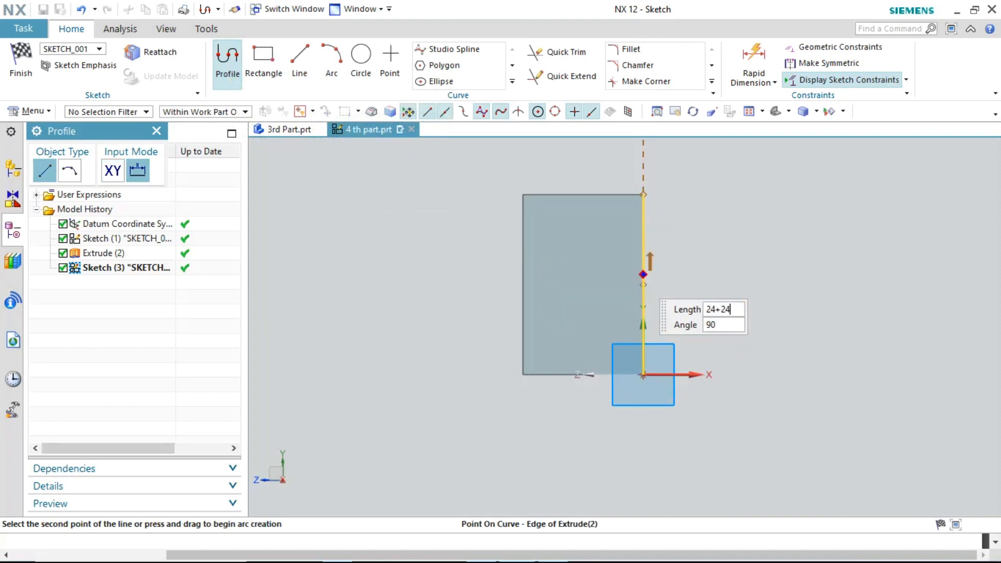
type("4+24")
key("Tab")
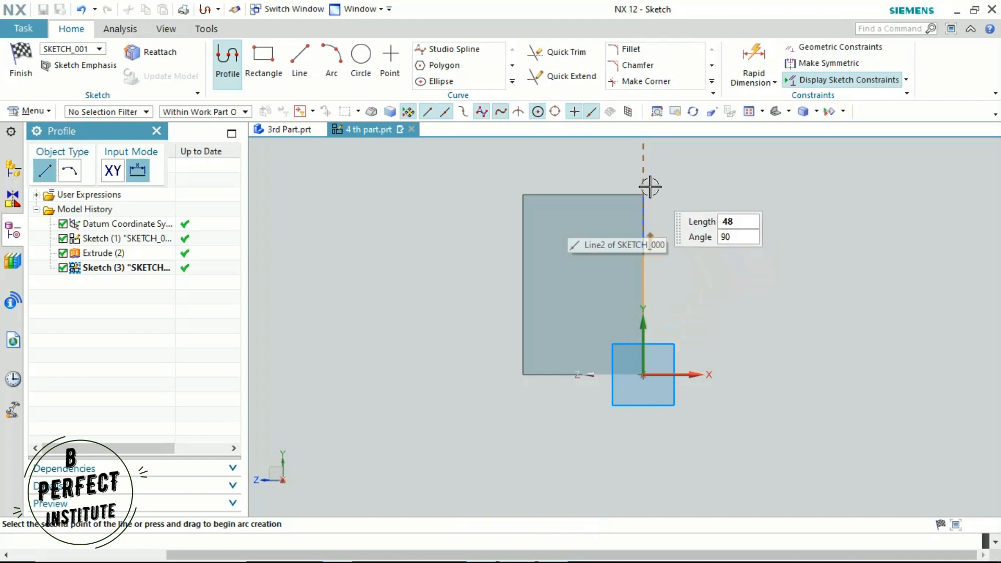
left_click(637, 177)
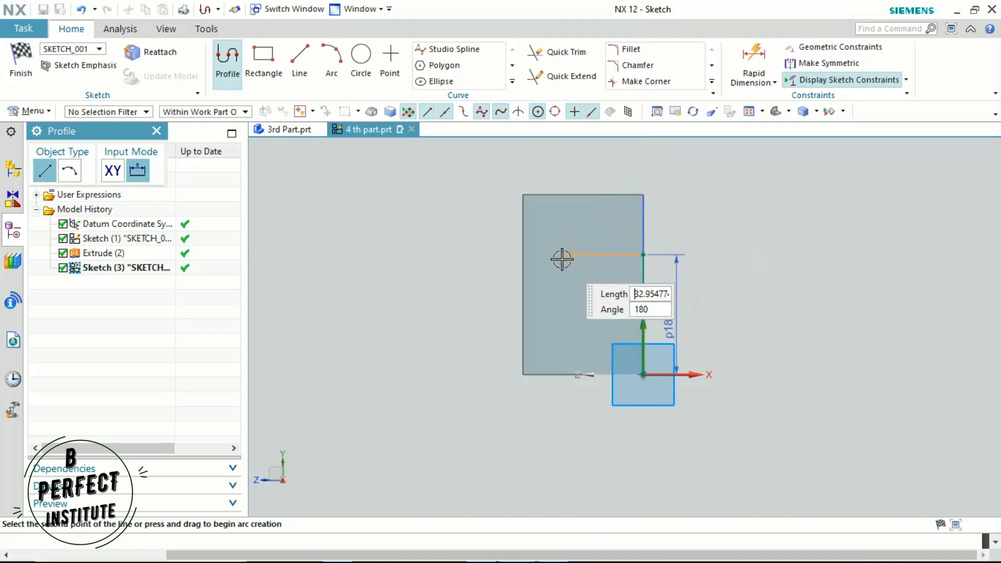
type("16")
key("Tab")
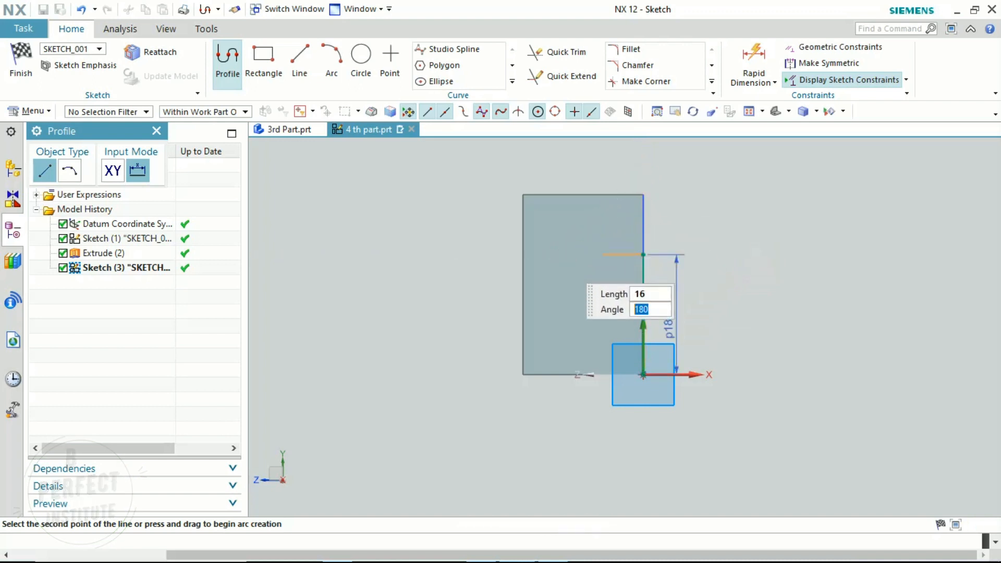
left_click(554, 253)
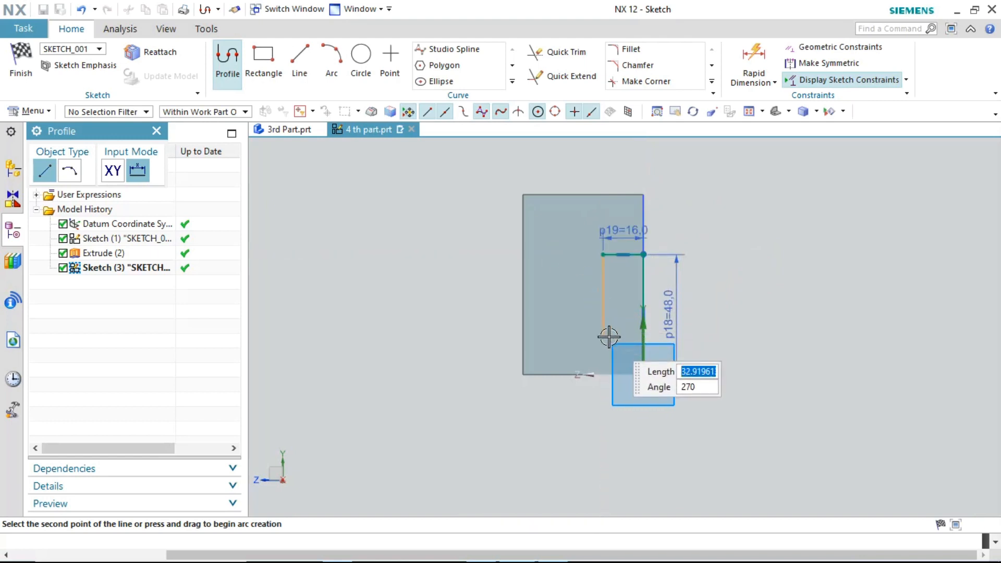
Step: Continue the stepped profile with a 24 mm line down, a 16 mm line further inward and another 24 mm line down
type("24")
key("Tab")
key("Return")
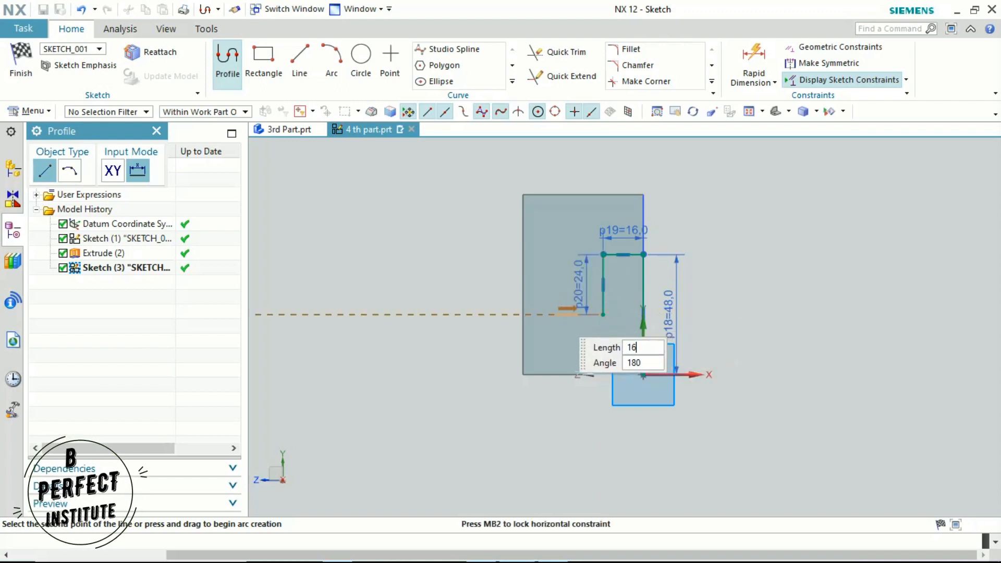
type("16")
key("Return")
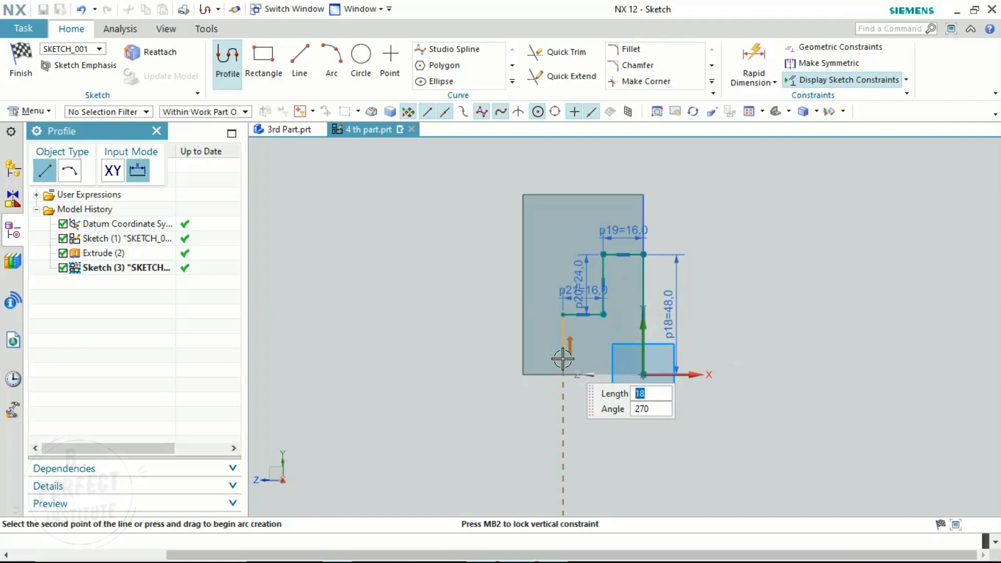
type("24")
key("Return")
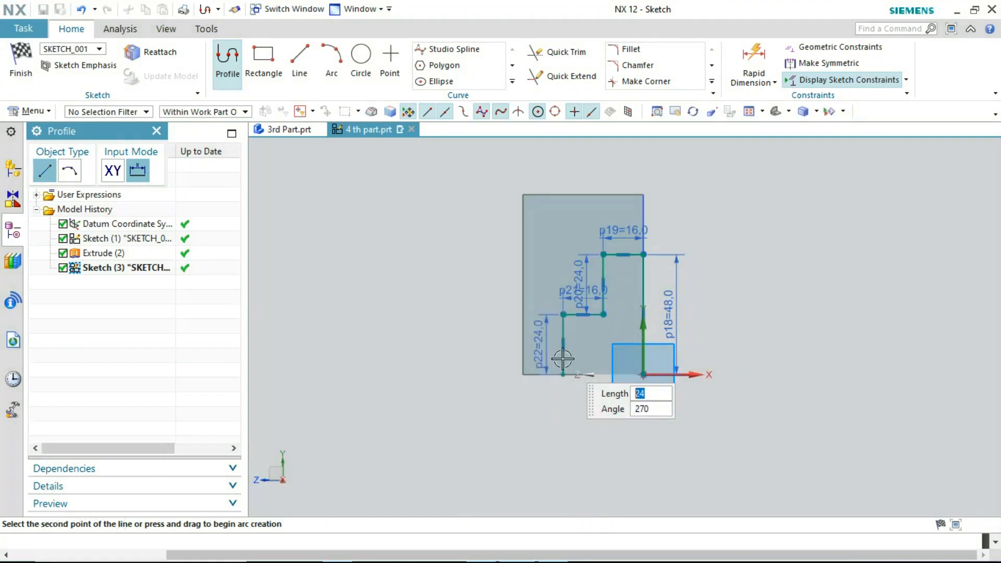
Step: Close the stepped profile with a line back to the sketch origin and end the Profile tool
left_click(644, 374)
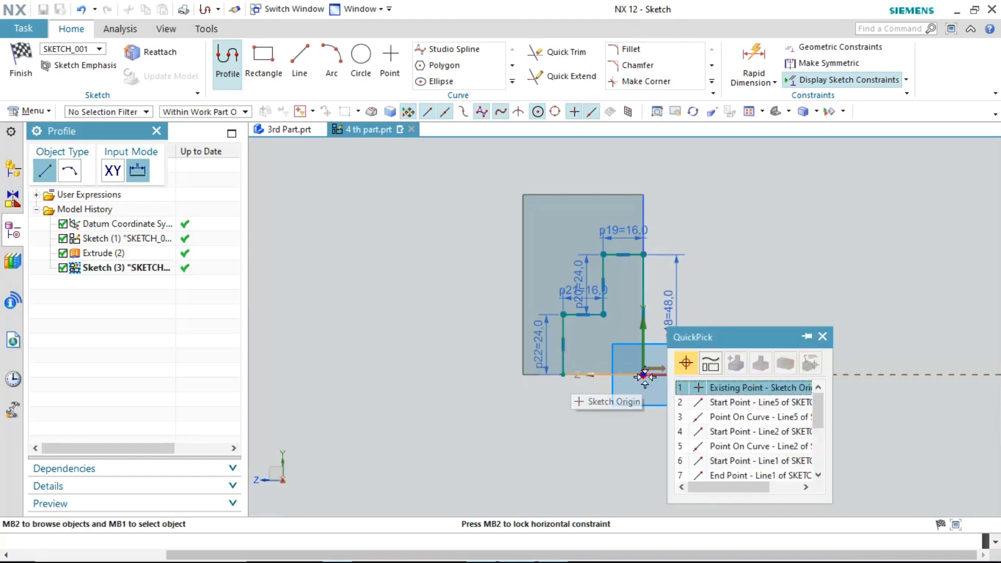
left_click(736, 391)
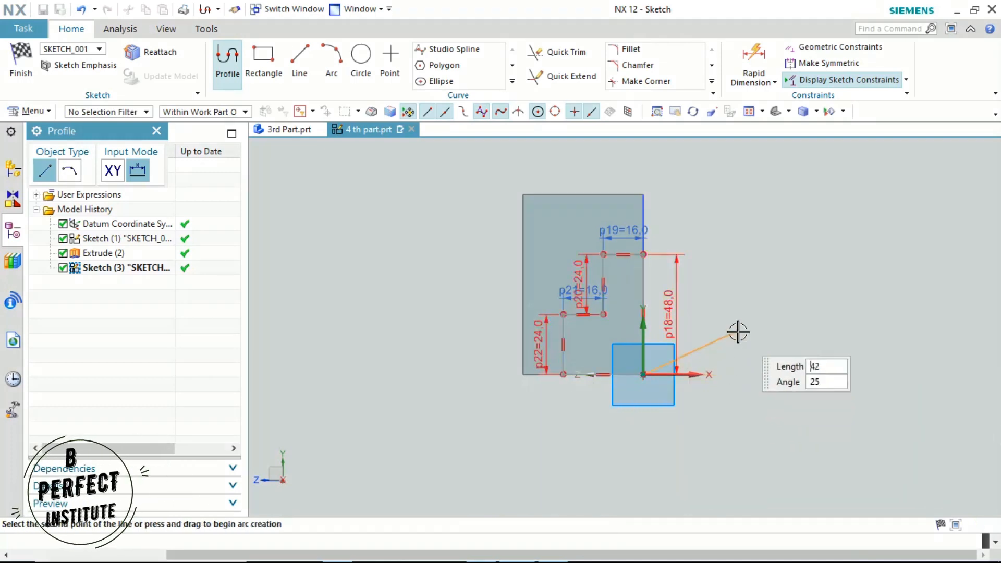
scroll(652, 353, "up", 2)
scroll(649, 365, "down", 2)
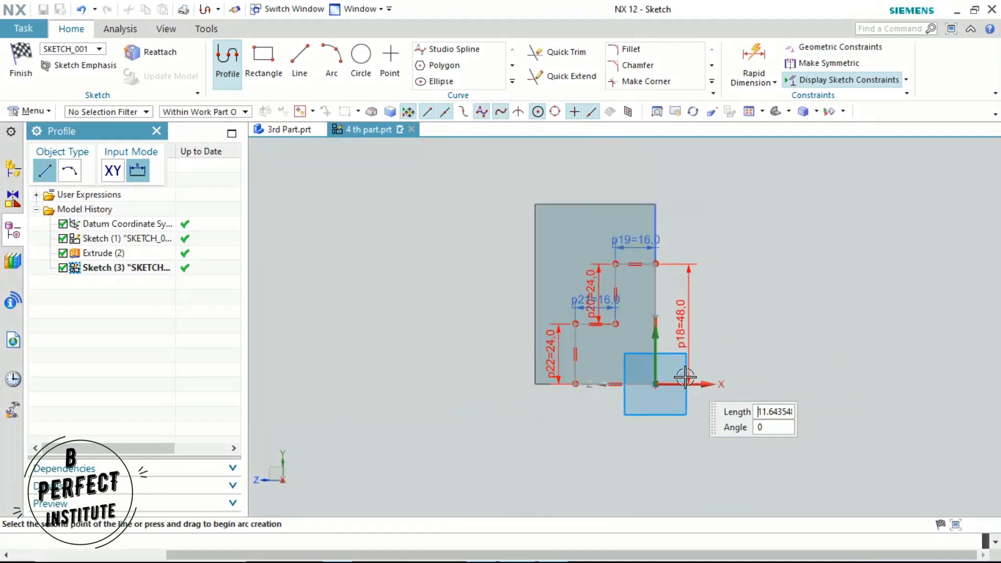
scroll(685, 375, "up", 1)
key("Escape")
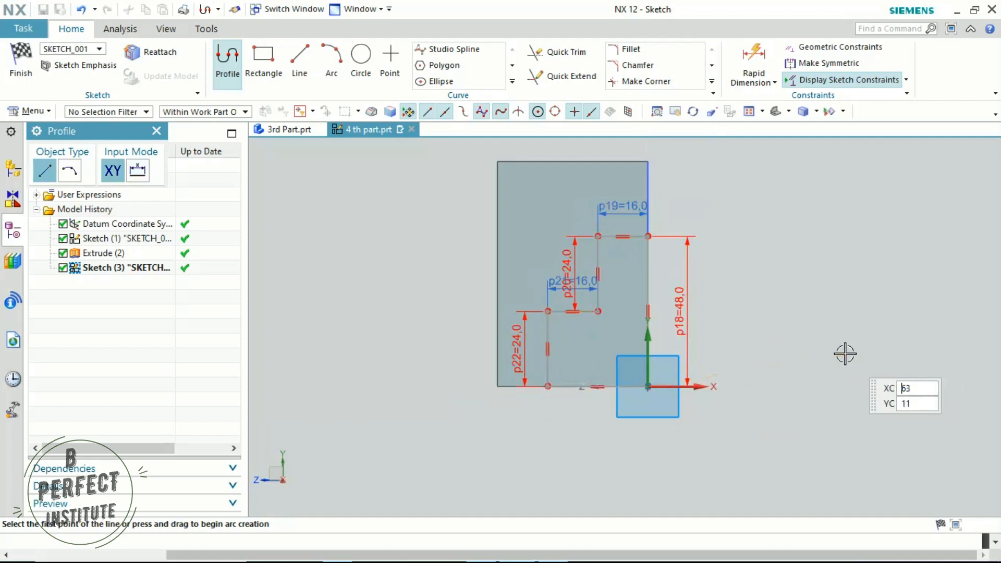
key("Escape")
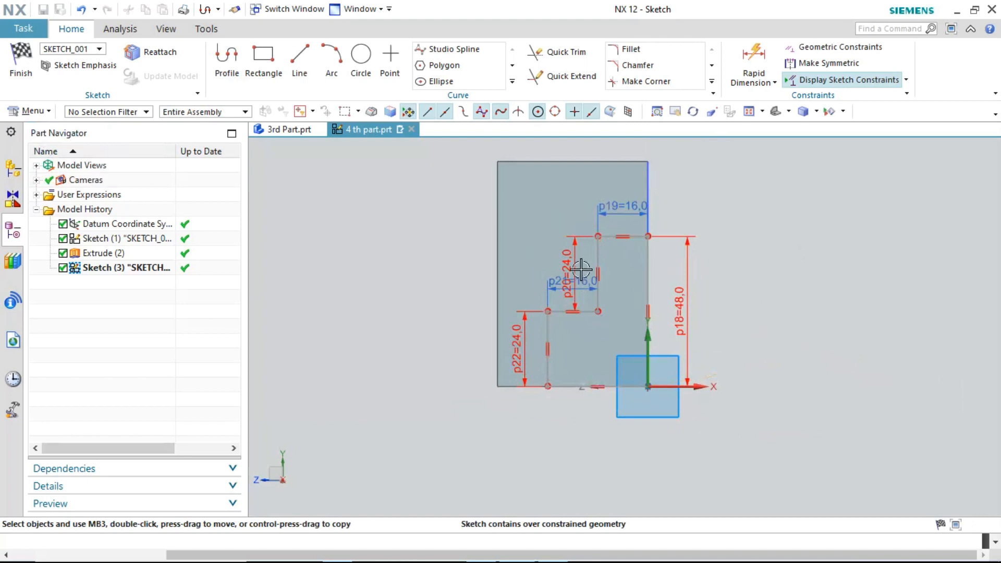
Step: Delete the redundant 24 mm vertical dimension on the upper step of the stepped profile and finish the sketch
left_click(572, 256)
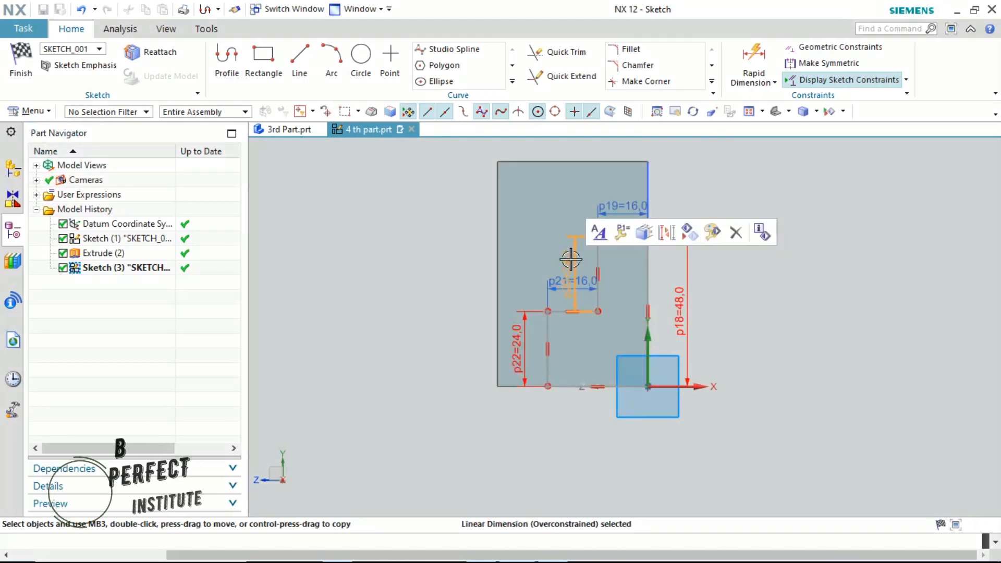
key("Delete")
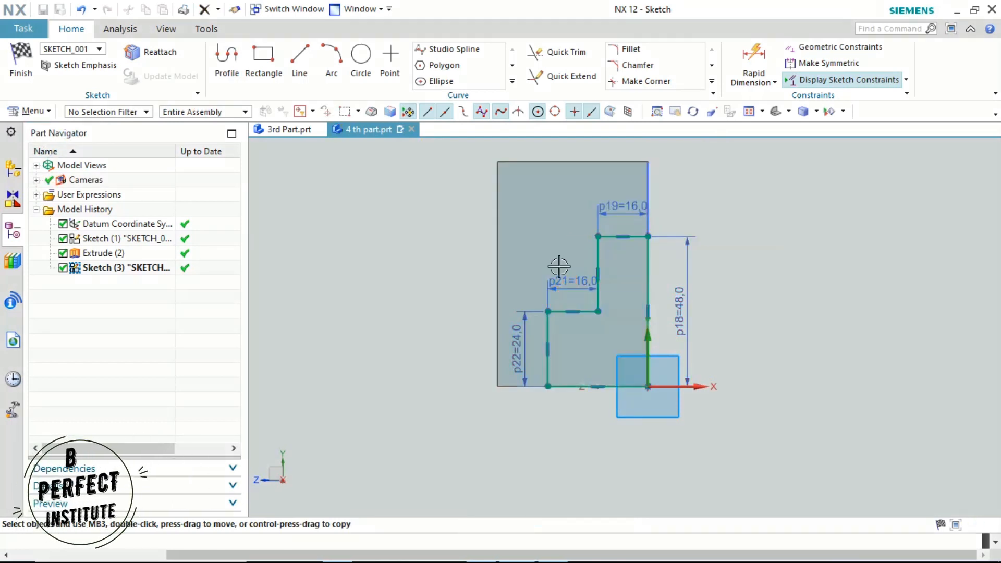
key("ctrl+z")
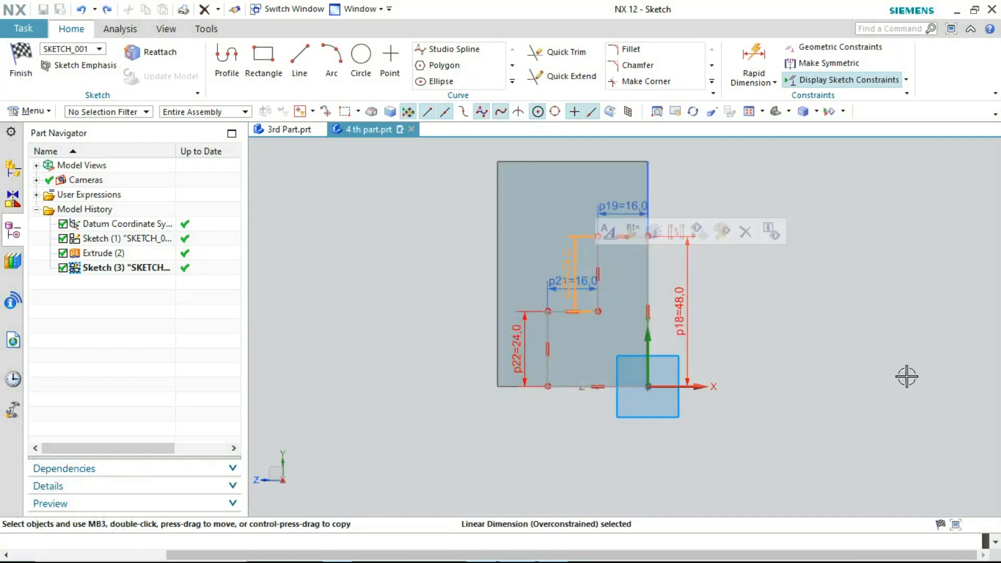
key("Delete")
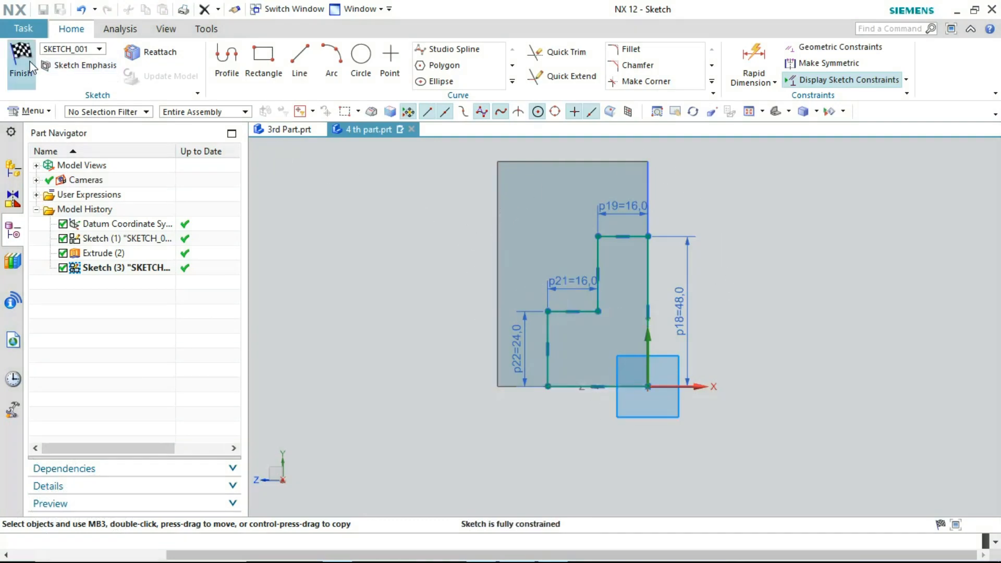
left_click(30, 65)
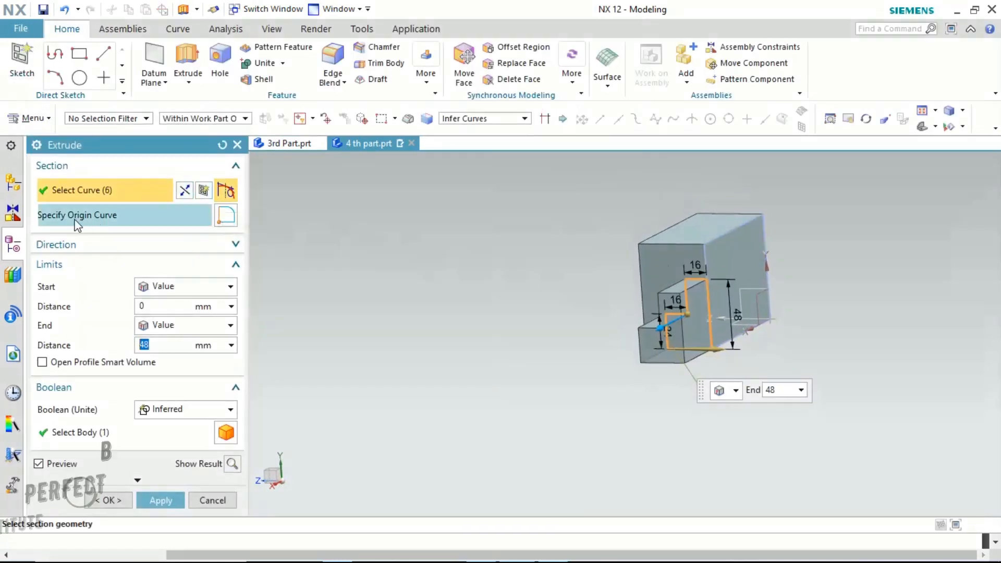
Step: Reverse the extrude direction of the stepped section so it points into the block
middle_click_drag(745, 324, 529, 335)
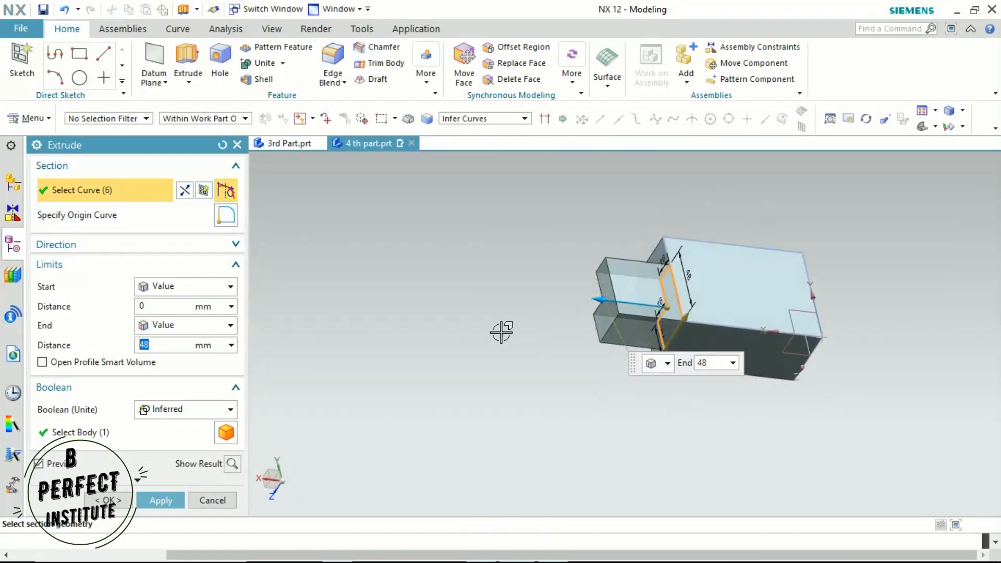
left_click(227, 248)
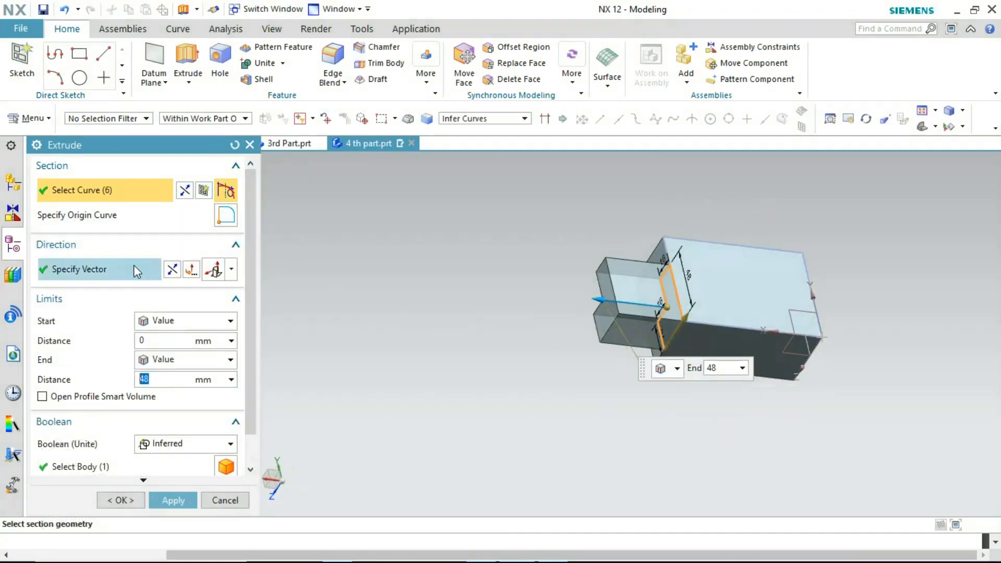
left_click(172, 271)
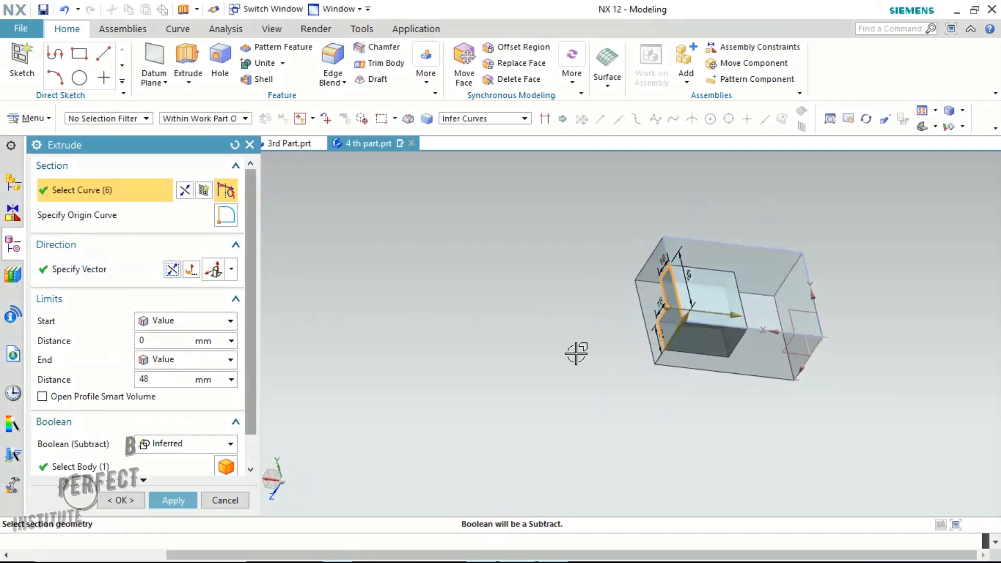
Step: Check the cut length in the PDF drawing, subtract the stepped section to an end distance of 104-24 mm, and leave the Extrude command
key("alt+Tab")
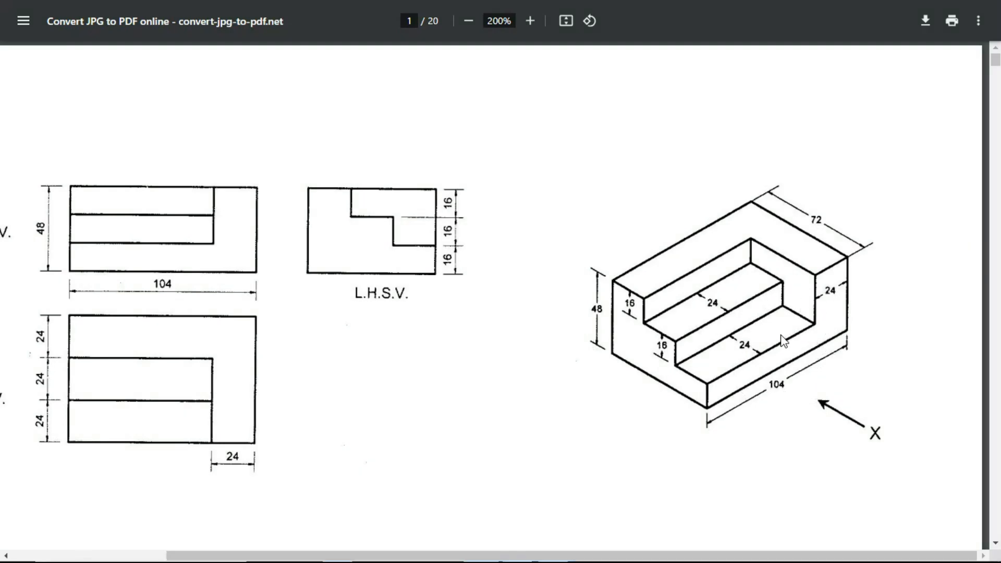
key("alt+Tab")
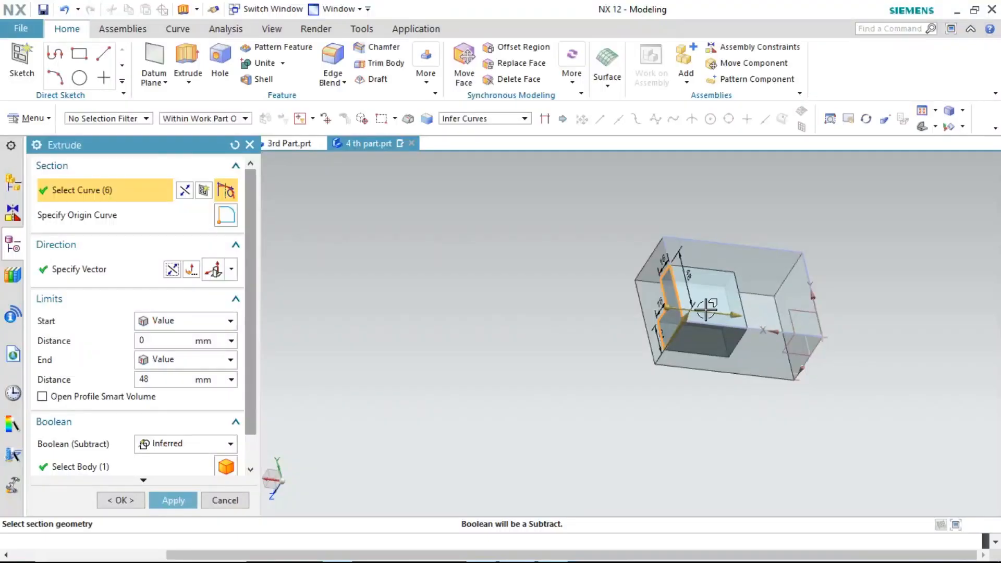
left_click(170, 382)
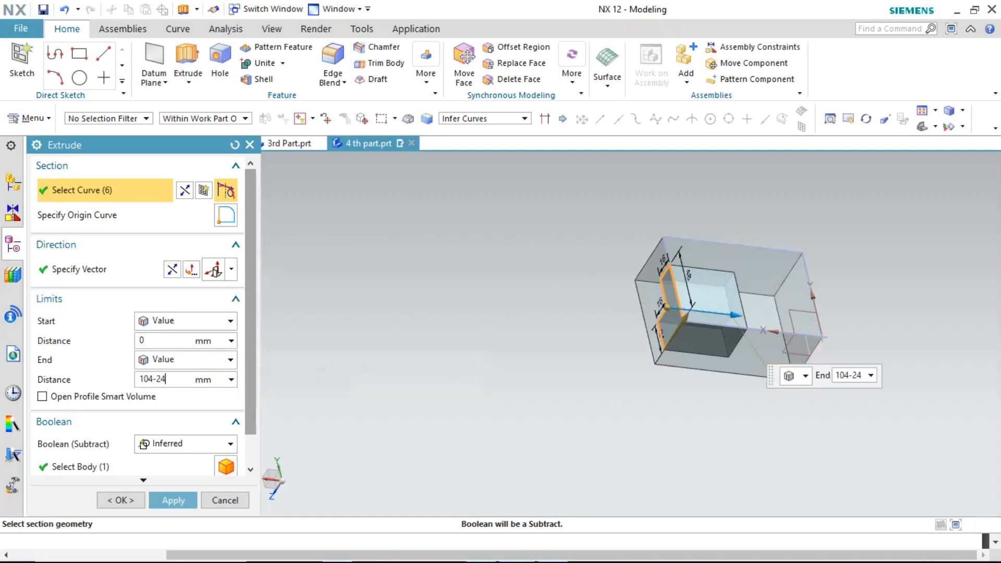
key("Return")
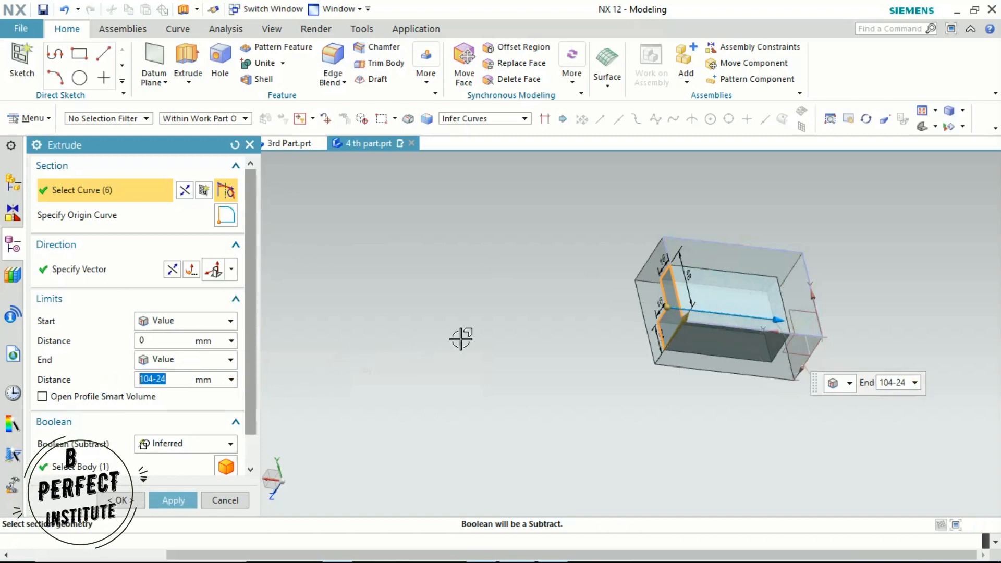
left_click(169, 500)
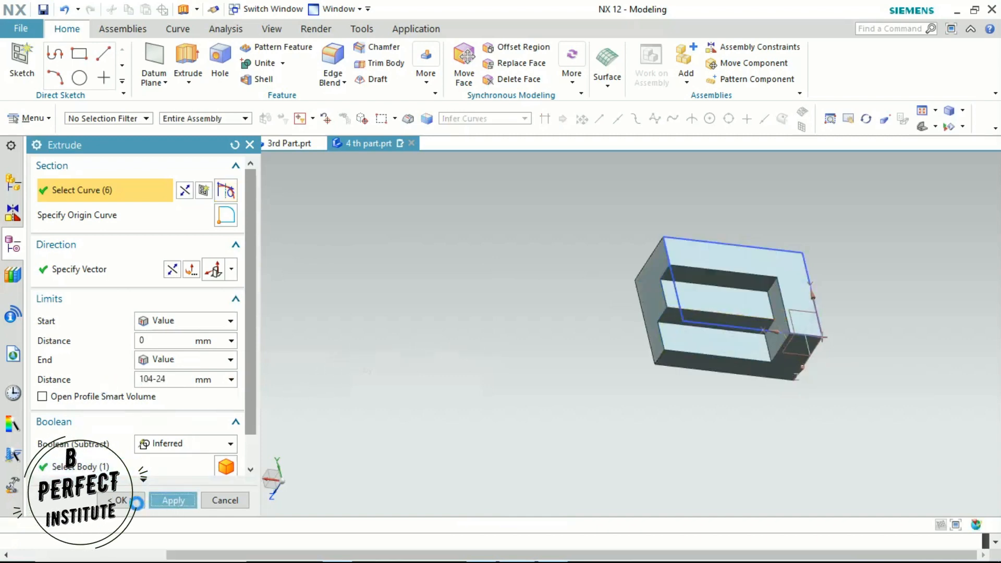
middle_click_drag(844, 429, 621, 282)
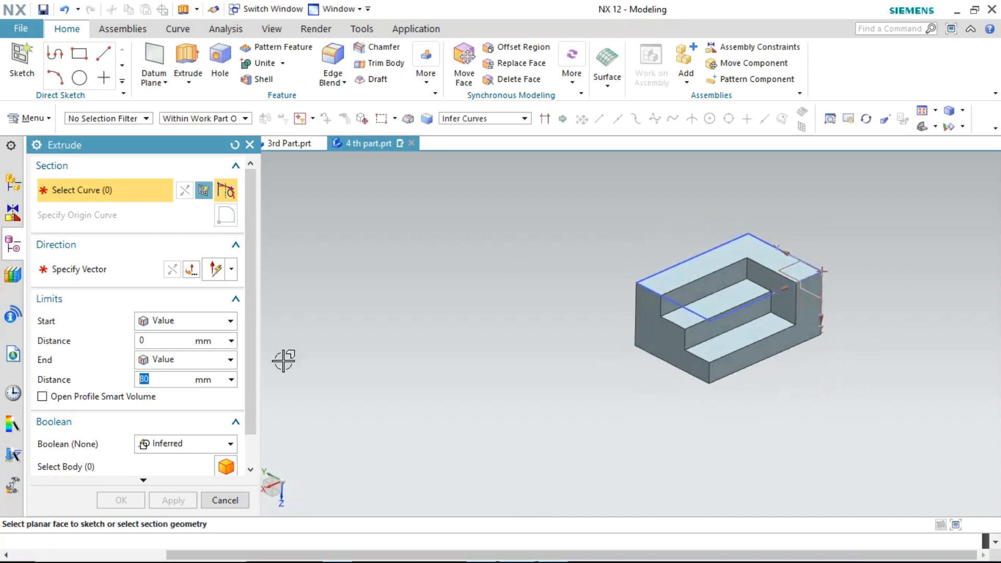
middle_click(819, 409)
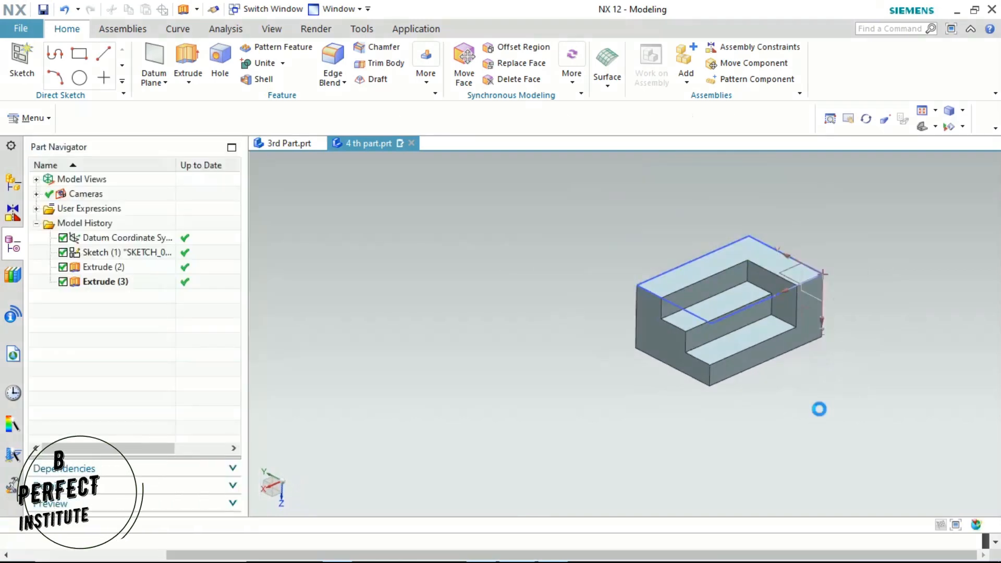
middle_click(866, 394)
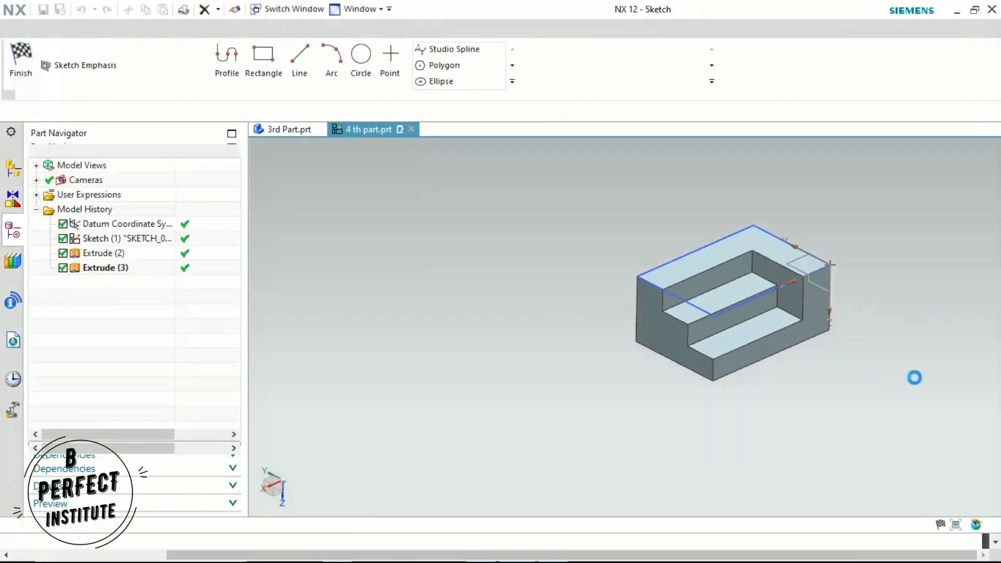
key("alt+Tab")
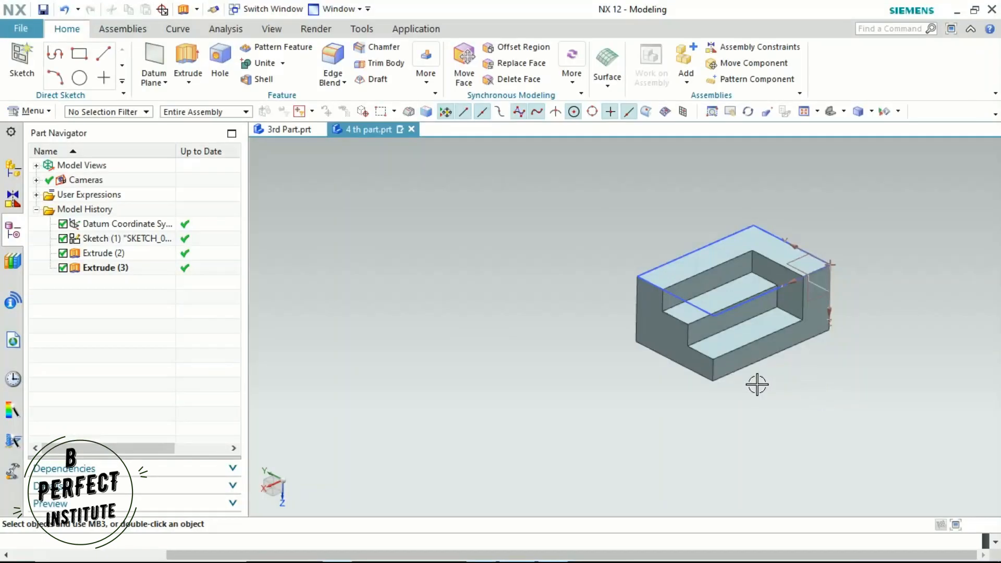